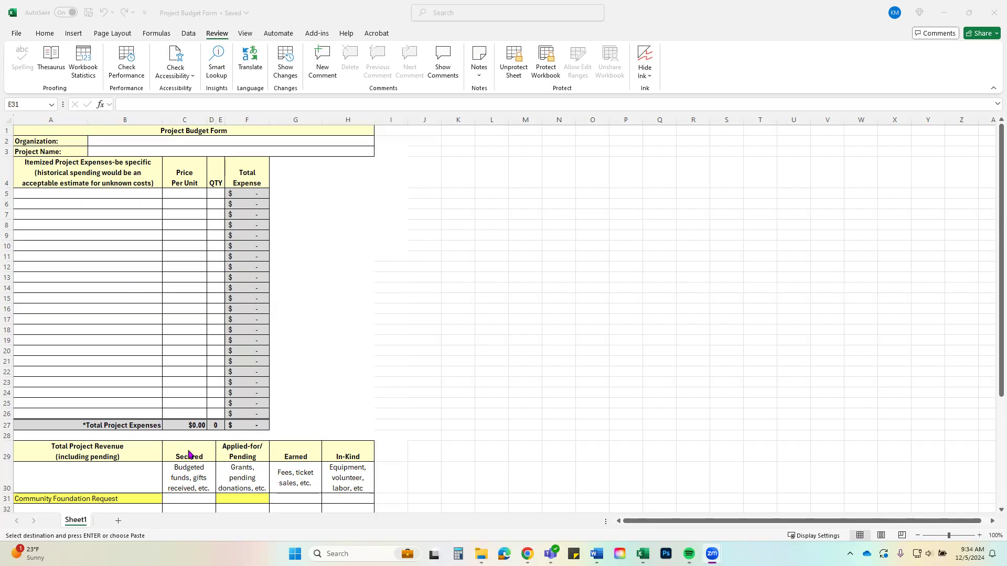
Step: Enter a first expense row for "Up to $200 utility assistance to 20 households" at $4,000.00 per unit with quantity 1.00
scroll(187, 464, "down", 3)
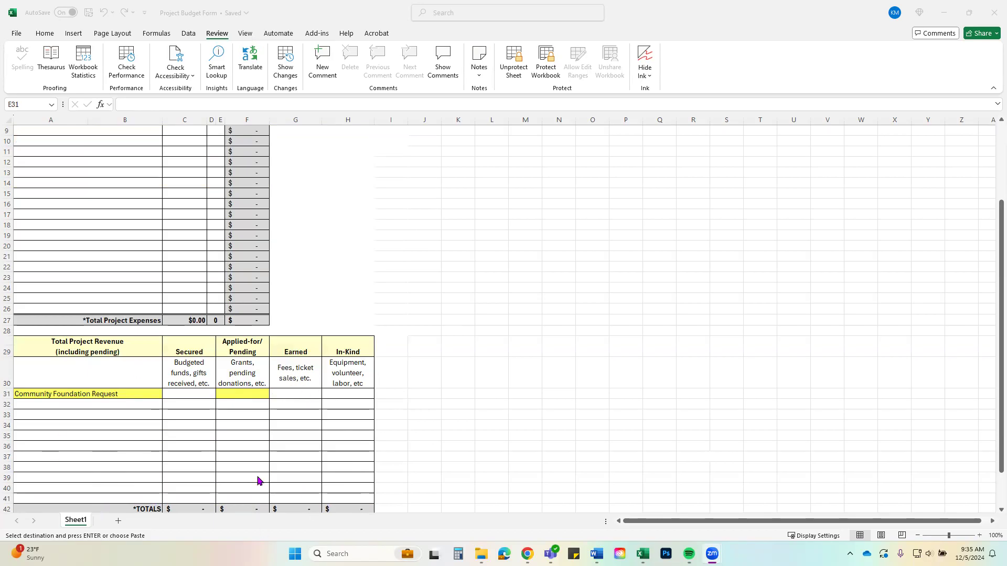
scroll(252, 474, "up", 3)
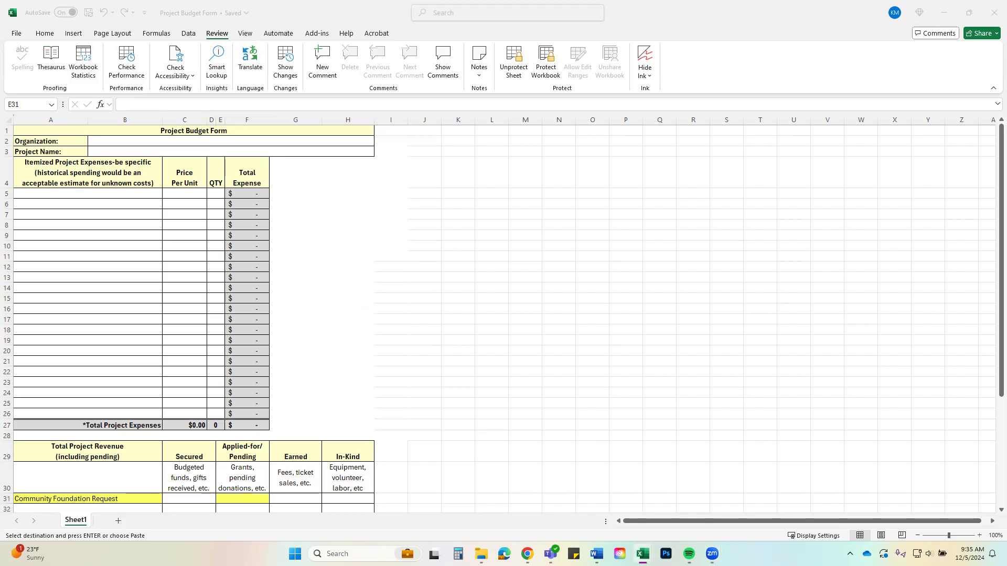
left_click(76, 193)
left_click(76, 193)
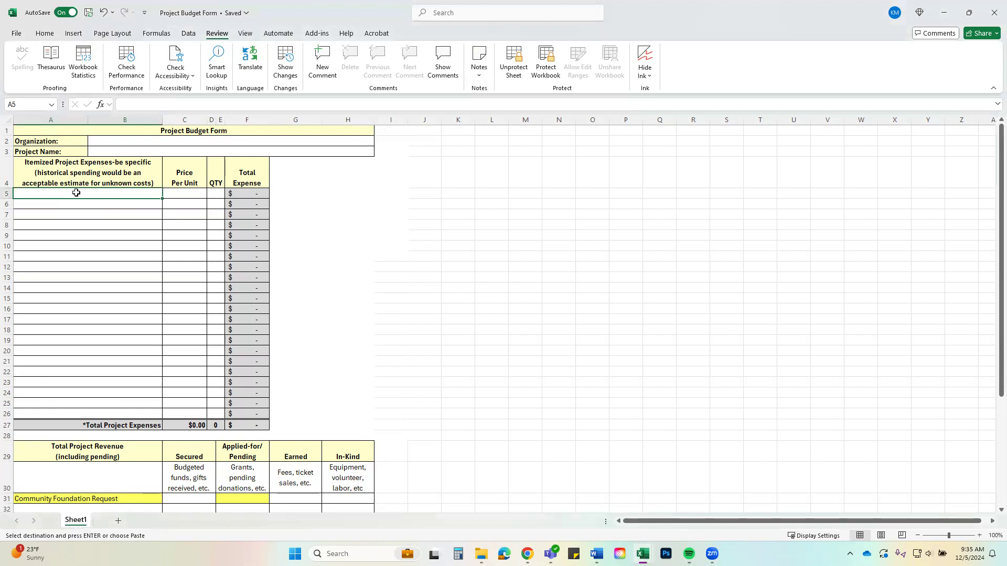
type("Up to $200 utility assistance to 20 households\t$4,000.00\t1.00")
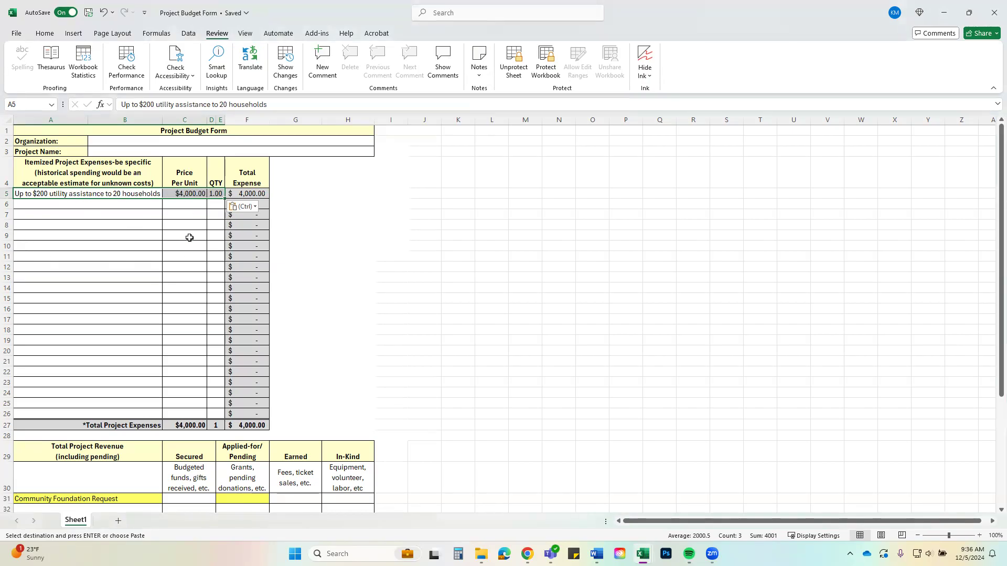
Step: Enter 4000 as the applied-for/pending amount of the Community Foundation Request in the revenue table
scroll(190, 236, "down", 3)
left_click(239, 393)
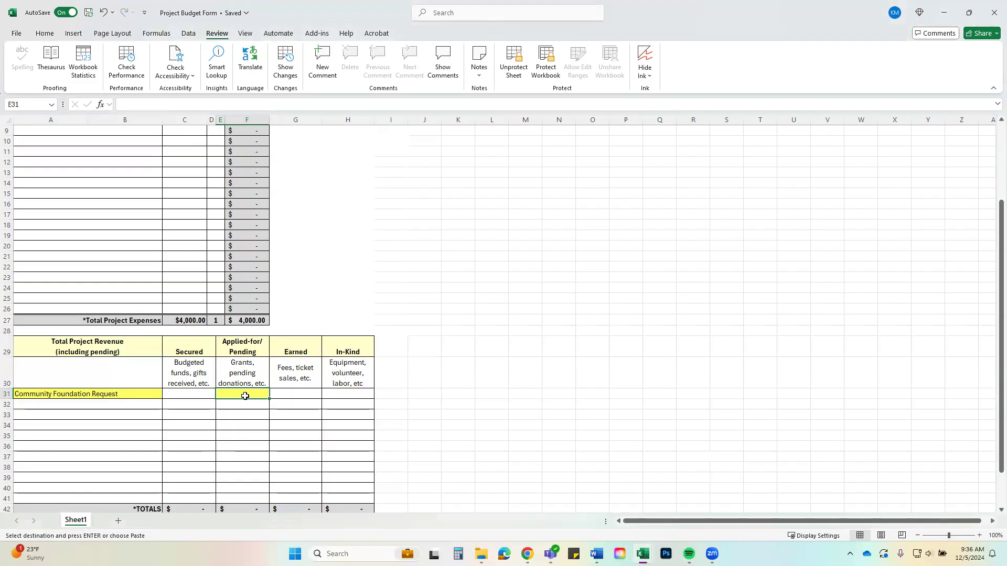
type("4000")
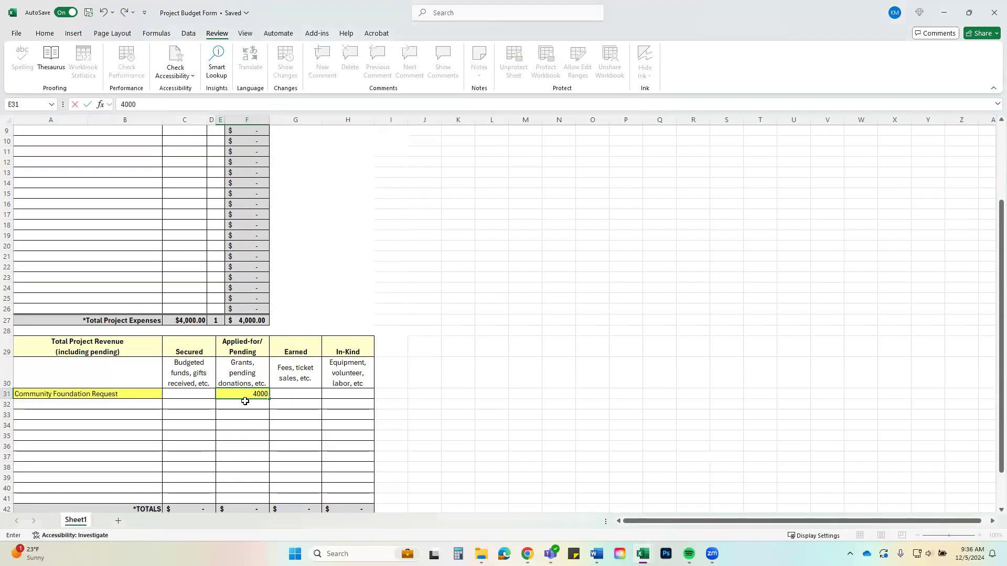
left_click(247, 414)
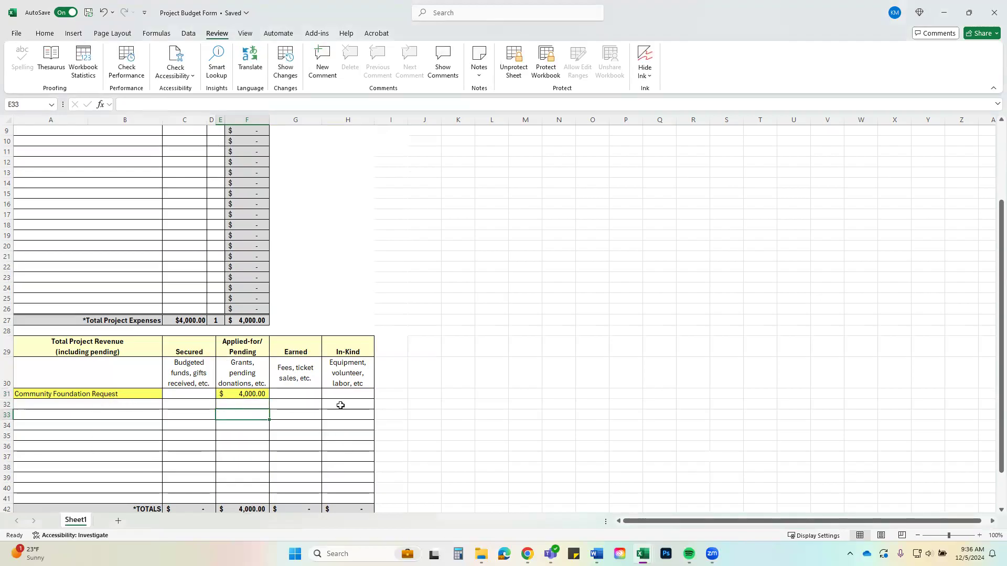
Step: Clear the utility assistance expense row and the pending amount of the Community Foundation Request
scroll(198, 418, "up", 3)
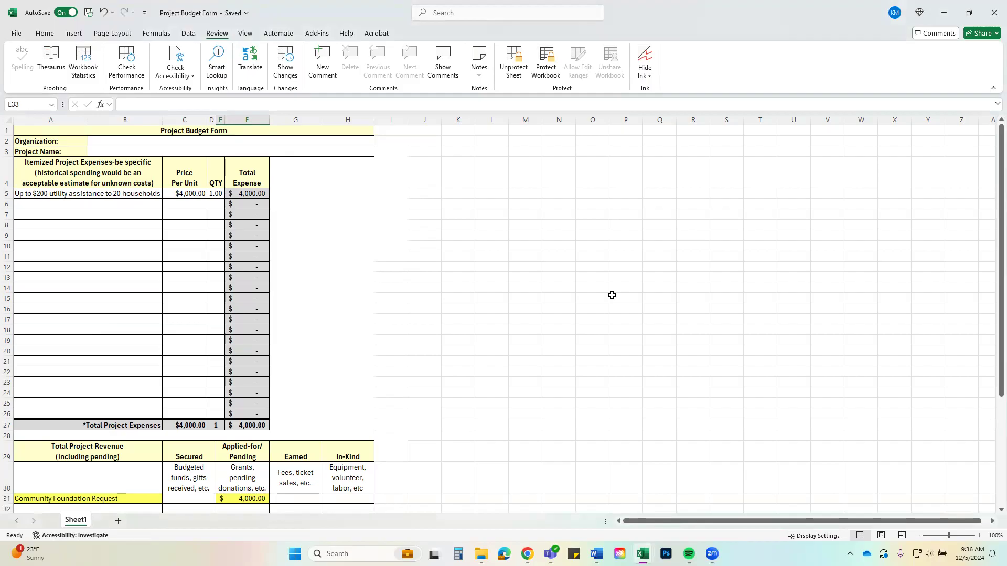
left_click_drag(102, 194, 225, 194)
key("Delete")
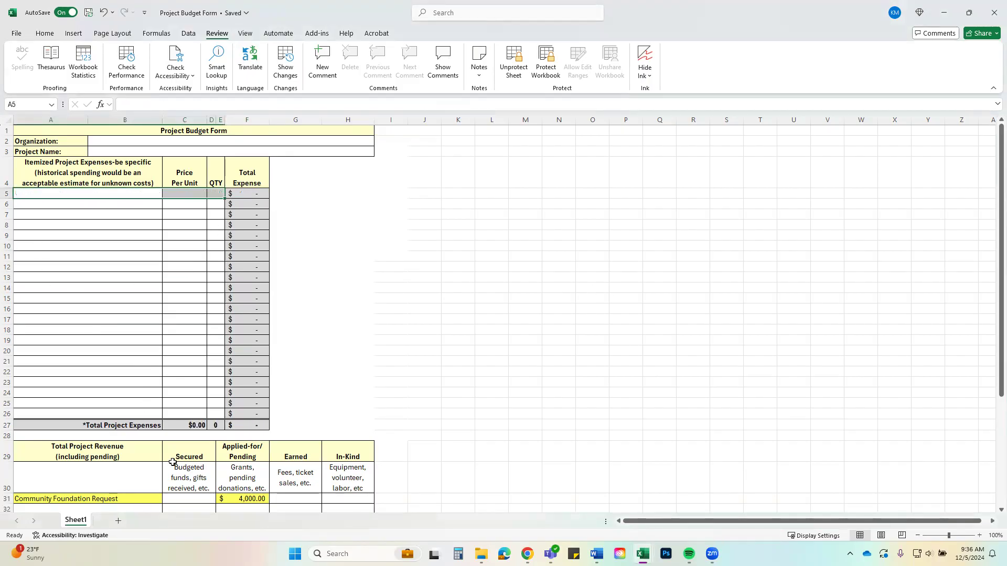
left_click(257, 498)
key("Delete")
scroll(210, 399, "down", 3)
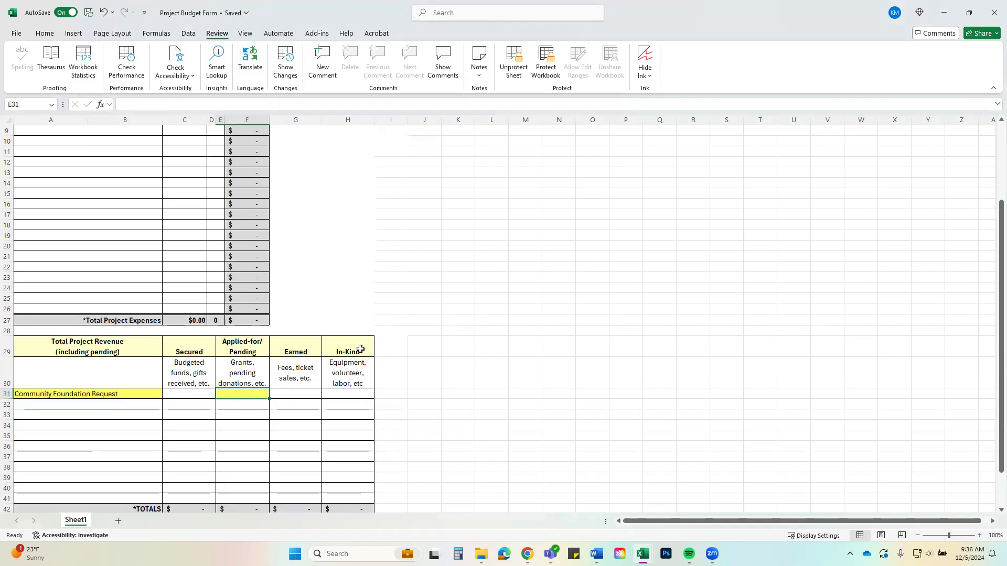
Step: Fill in the form header with the organization "USD 000-Elementary" and the project name "Sensory Classroom"
scroll(41, 396, "up", 3)
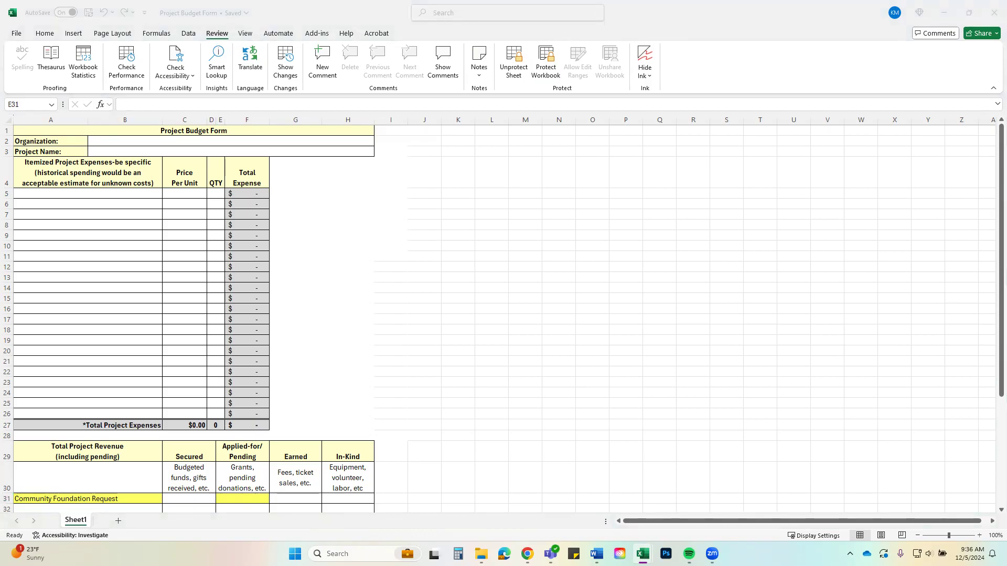
key("ctrl+c")
left_click(216, 139)
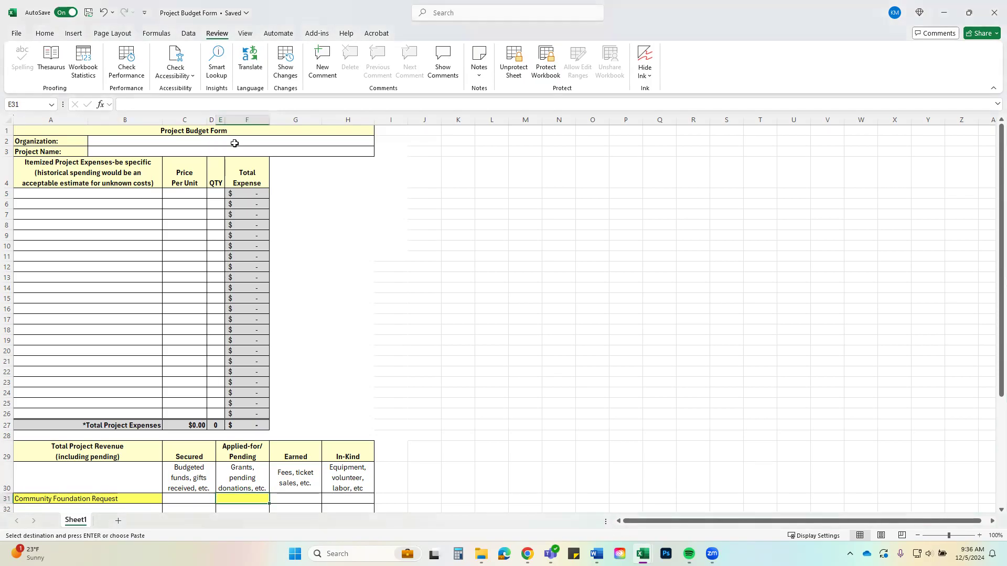
key("ctrl+v")
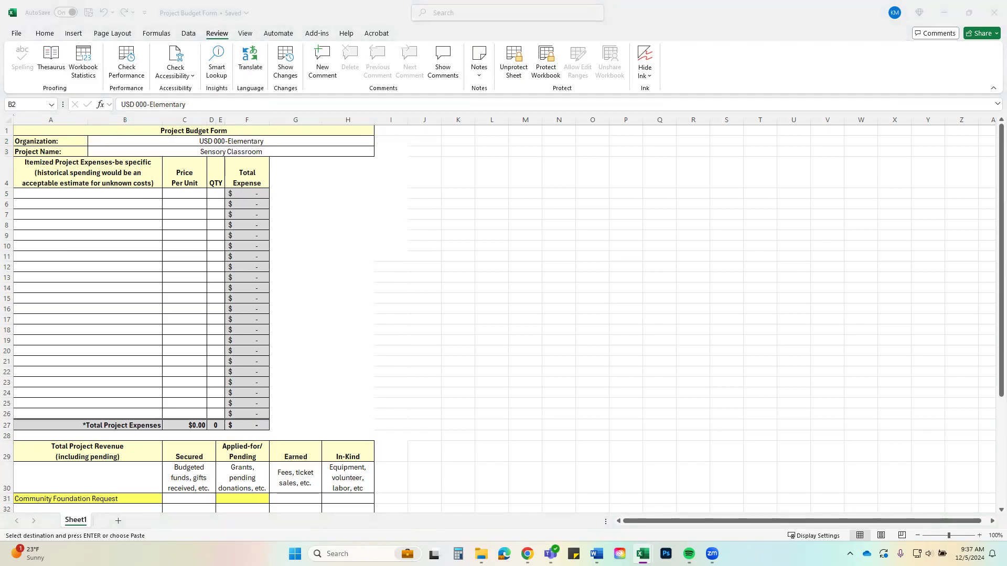
Step: Paste the sensory room expense list, from Vecta Budii through shipping, with unit prices and quantities into rows 5 to 20
left_click(120, 193)
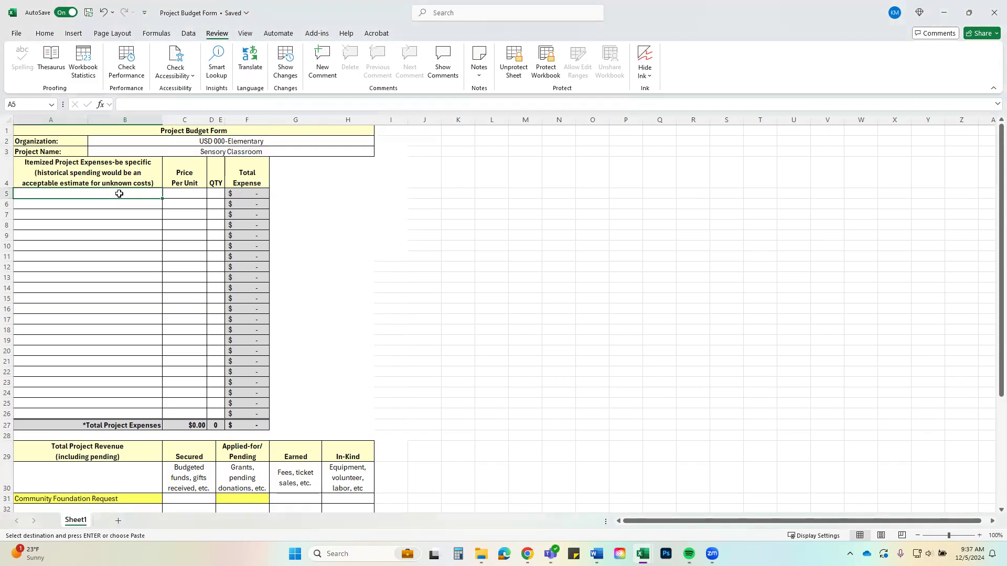
key("ctrl+v")
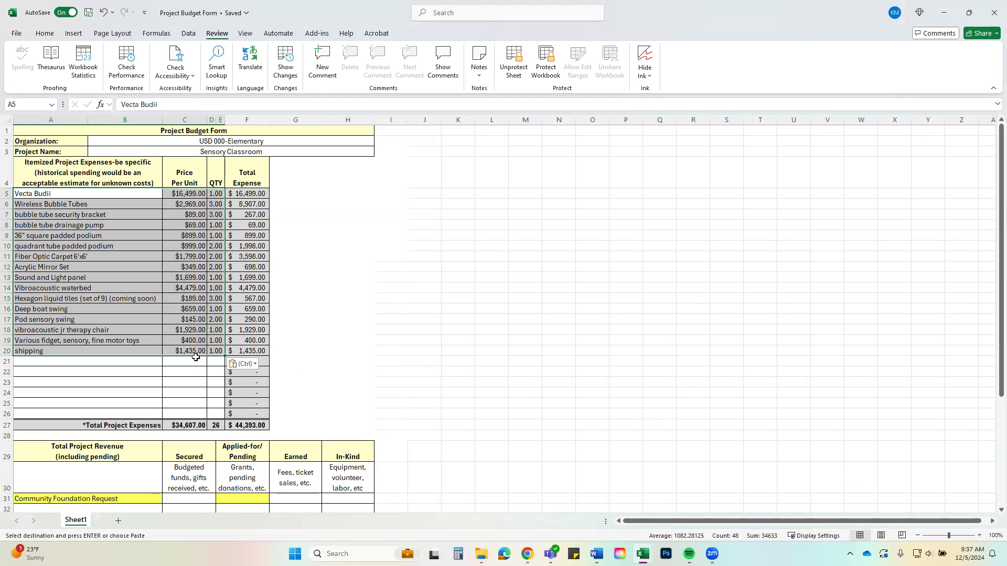
scroll(195, 357, "down", 3)
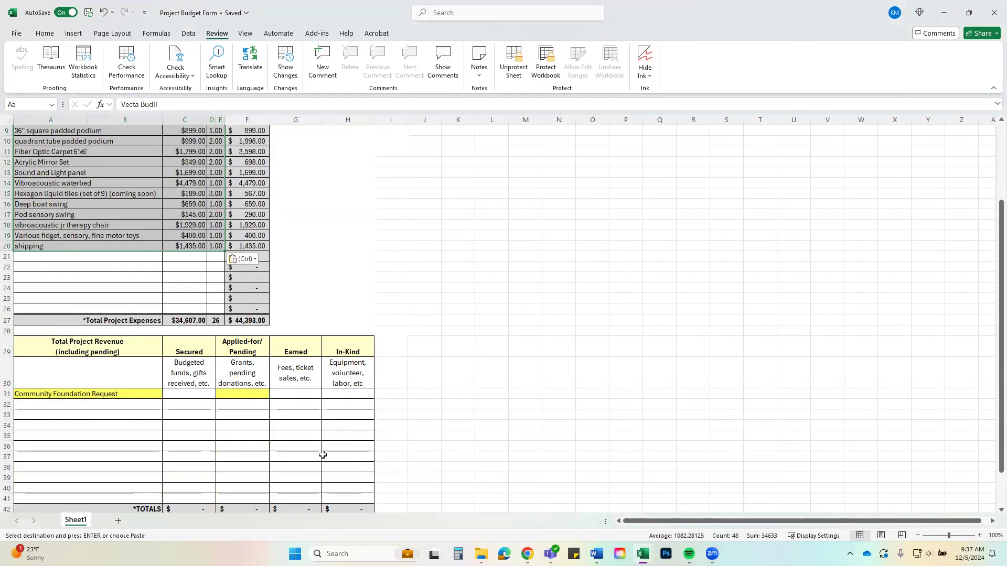
left_click(59, 246)
left_click_drag(59, 245, 221, 252)
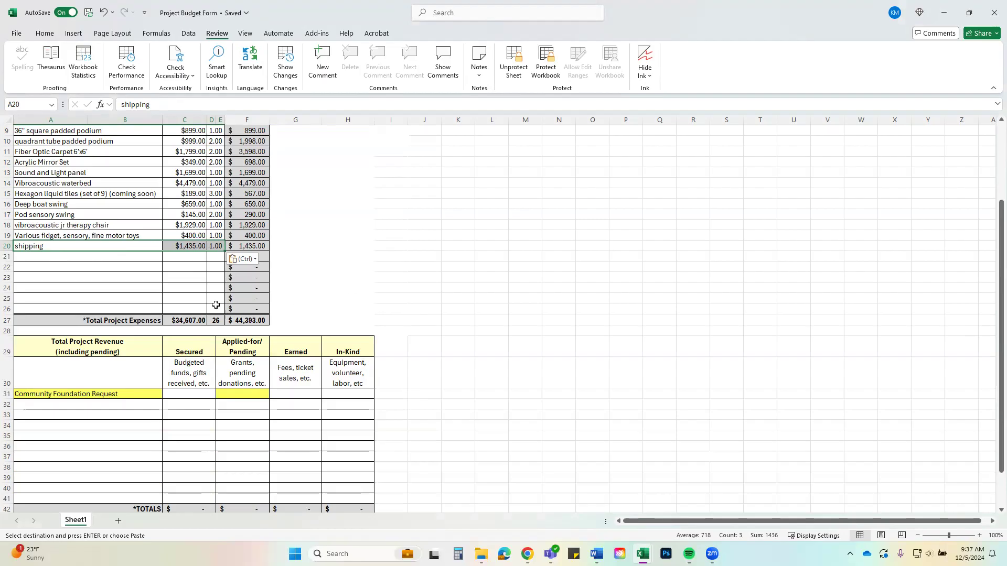
left_click(164, 287)
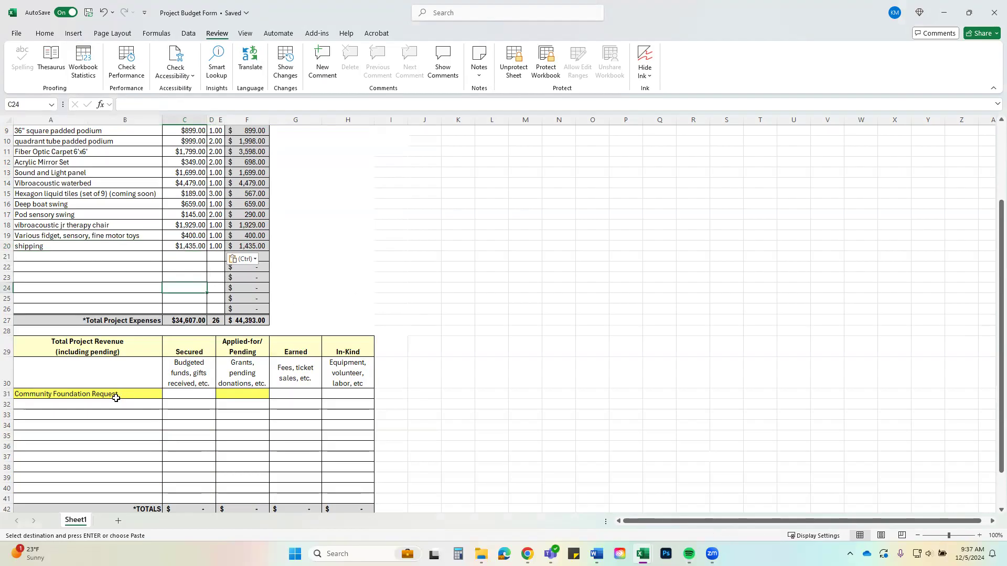
Step: Enter 2500 as the applied-for/pending amount of the Community Foundation Request
scroll(128, 381, "up", 3)
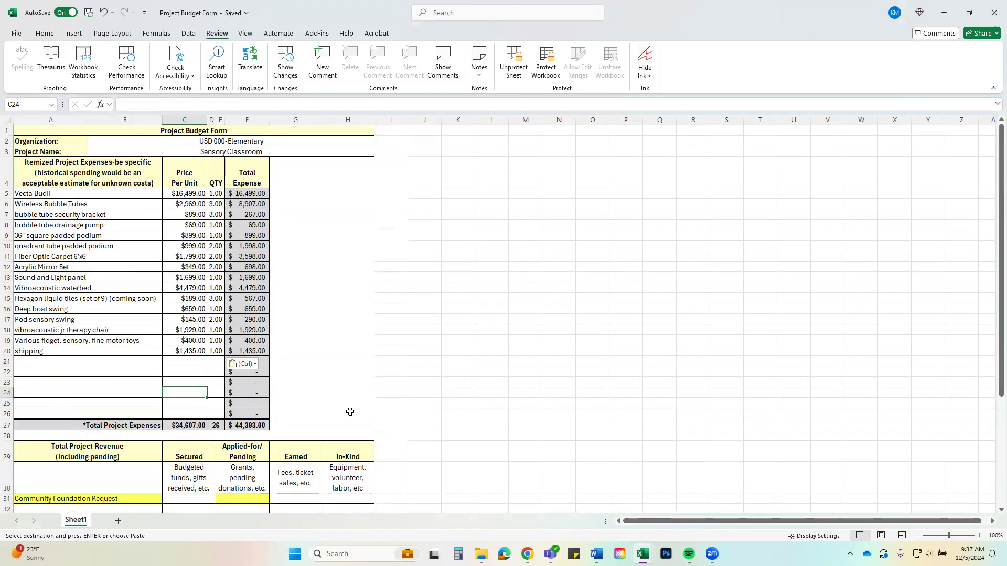
scroll(350, 412, "down", 3)
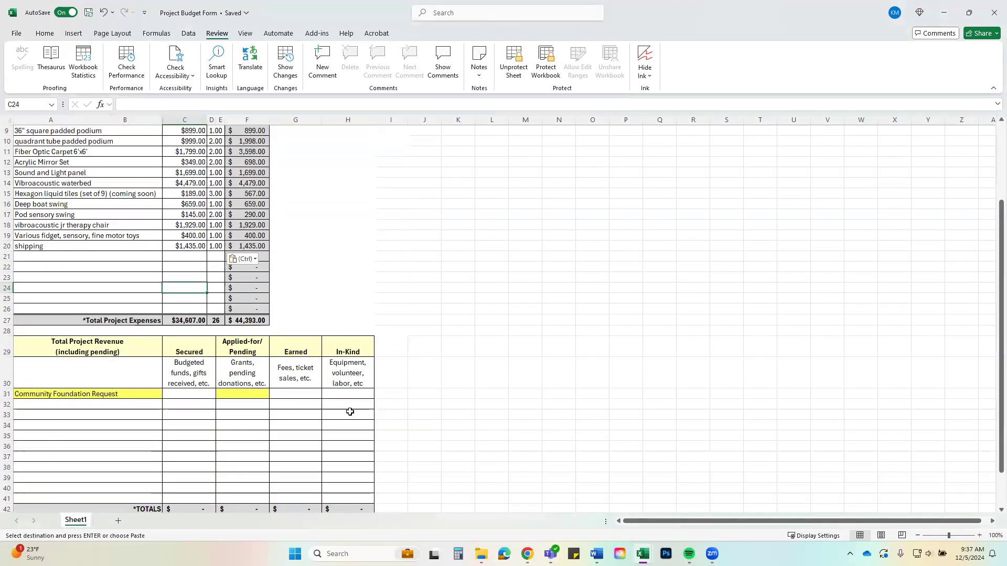
left_click(238, 394)
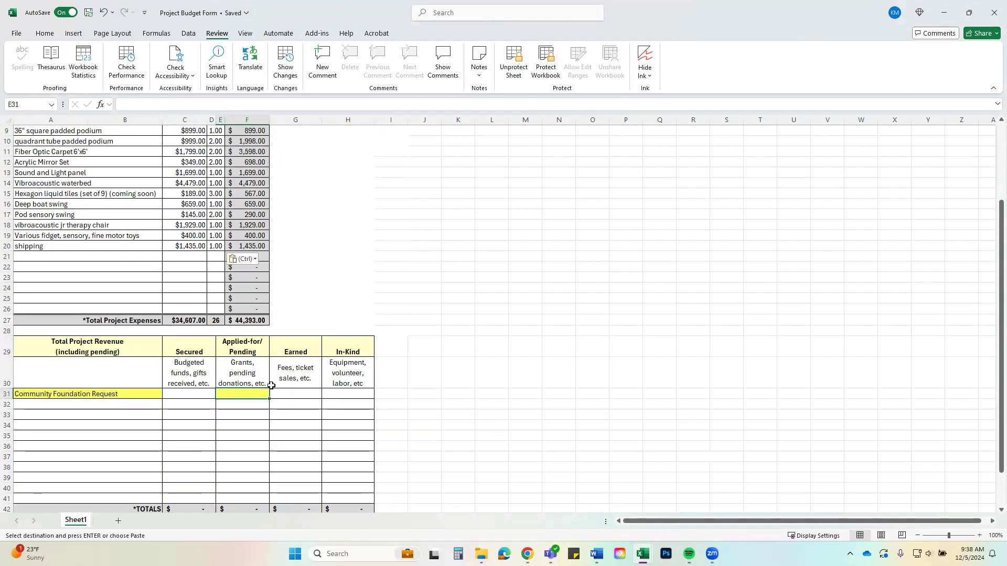
type("2500")
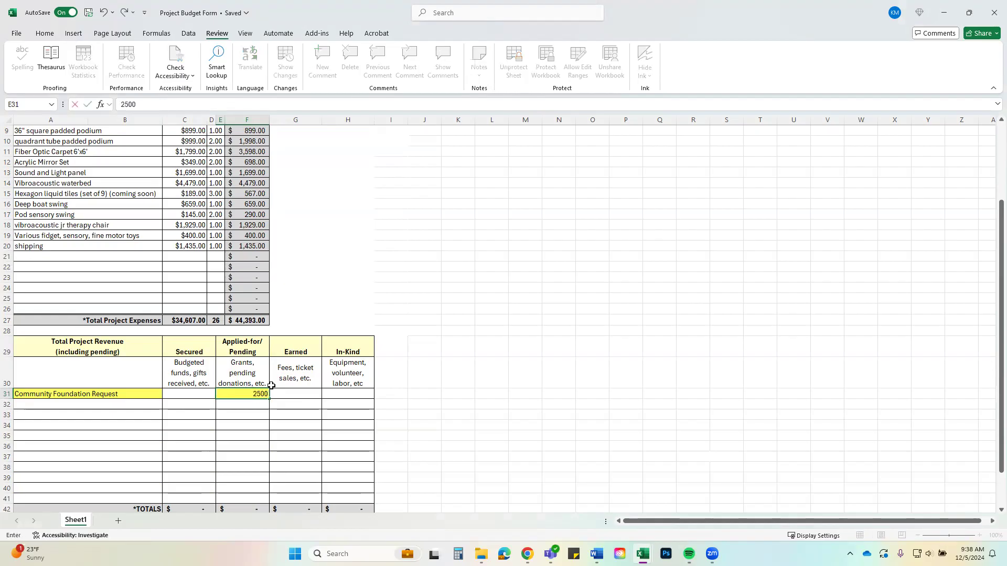
left_click(277, 425)
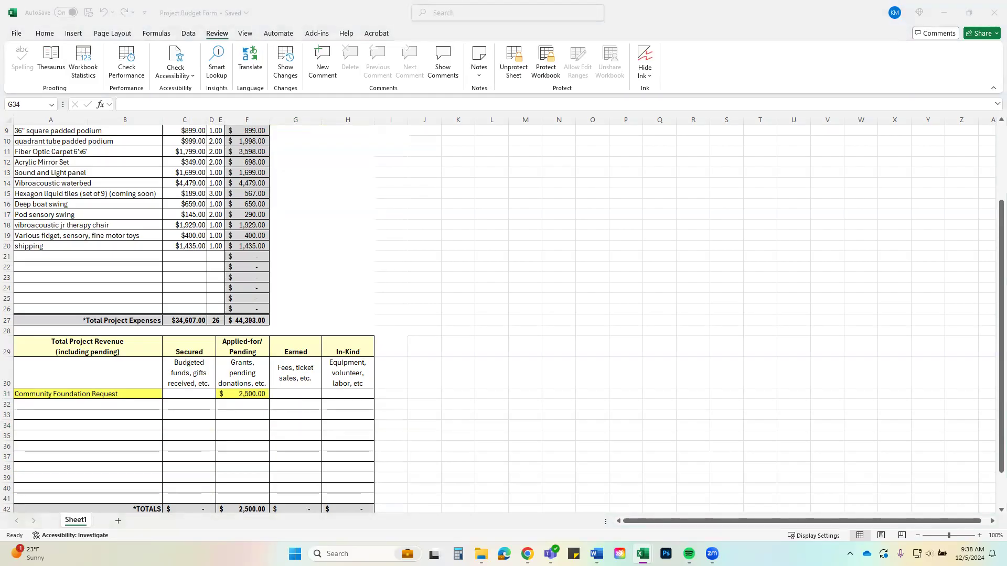
Step: Add revenue rows for "Elm Acres At-Risk Youth Grant Application" with $5,000.00 pending and "USD 000 Budgeted Allowance" with $10,000.00 secured
key("ctrl+c")
left_click(101, 405)
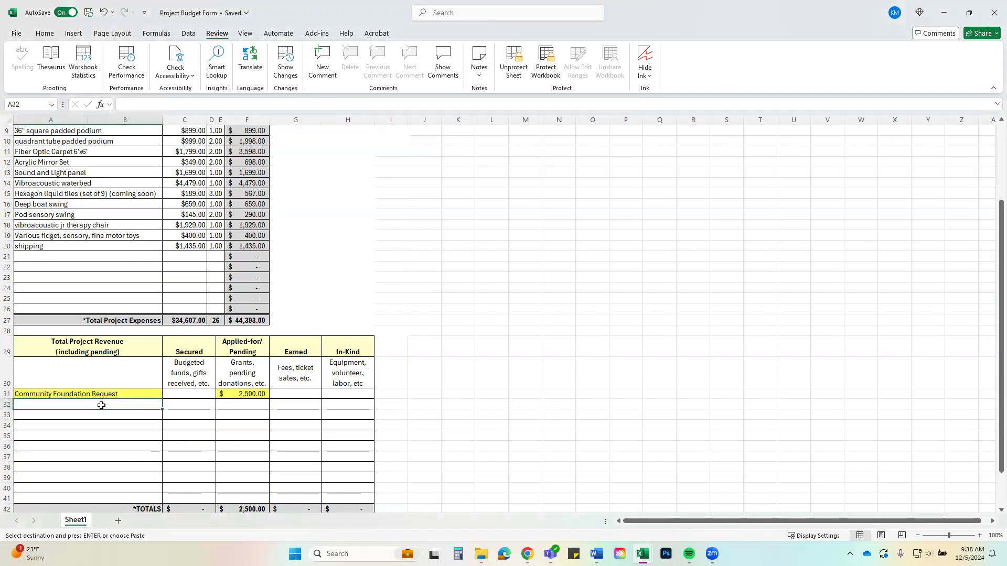
key("ctrl+v")
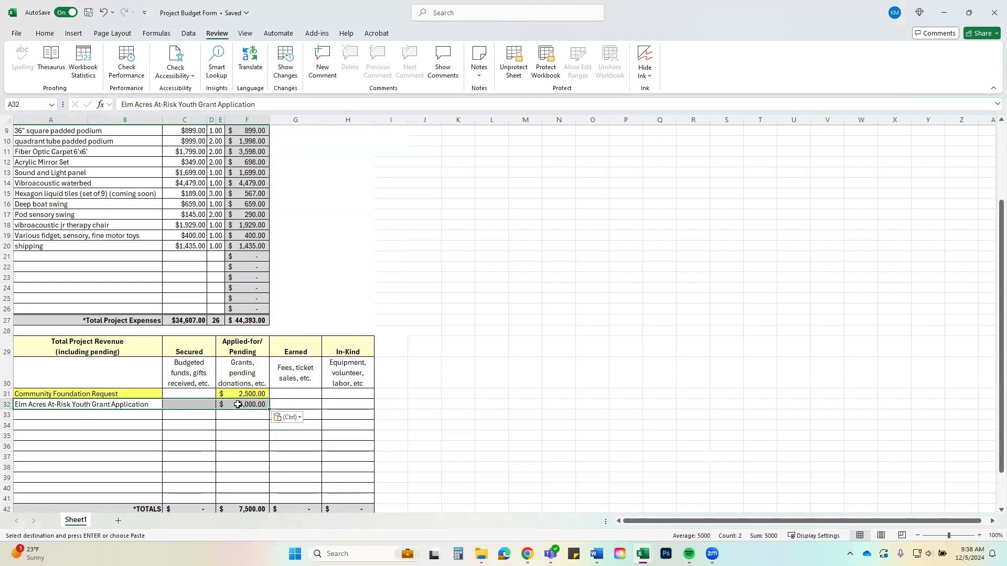
left_click(236, 426)
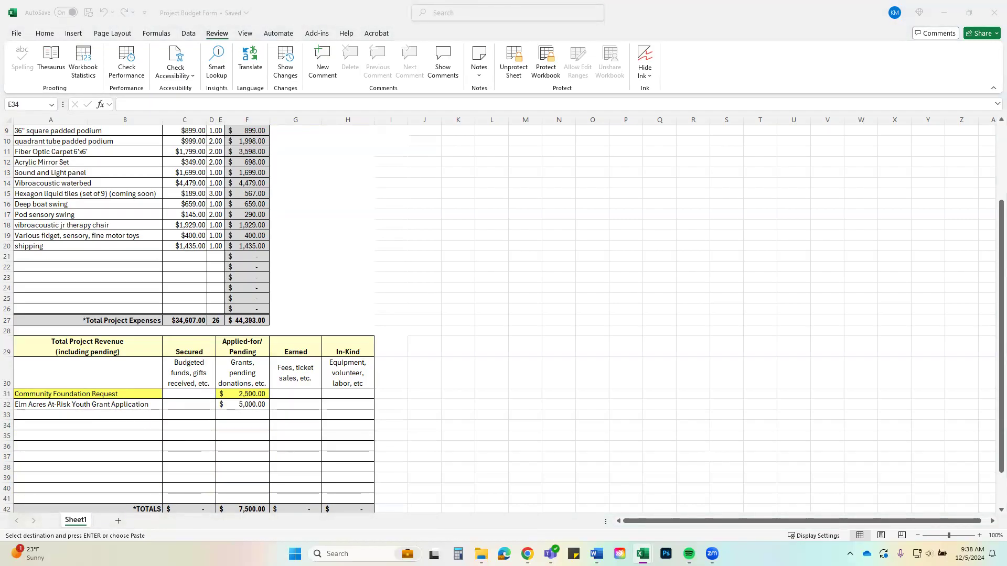
left_click(121, 414)
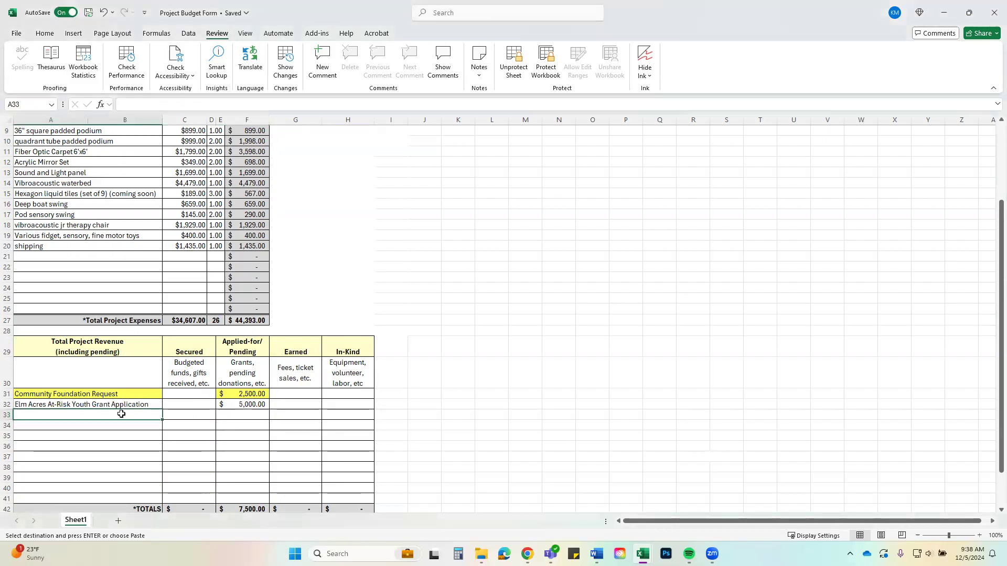
key("ctrl+v")
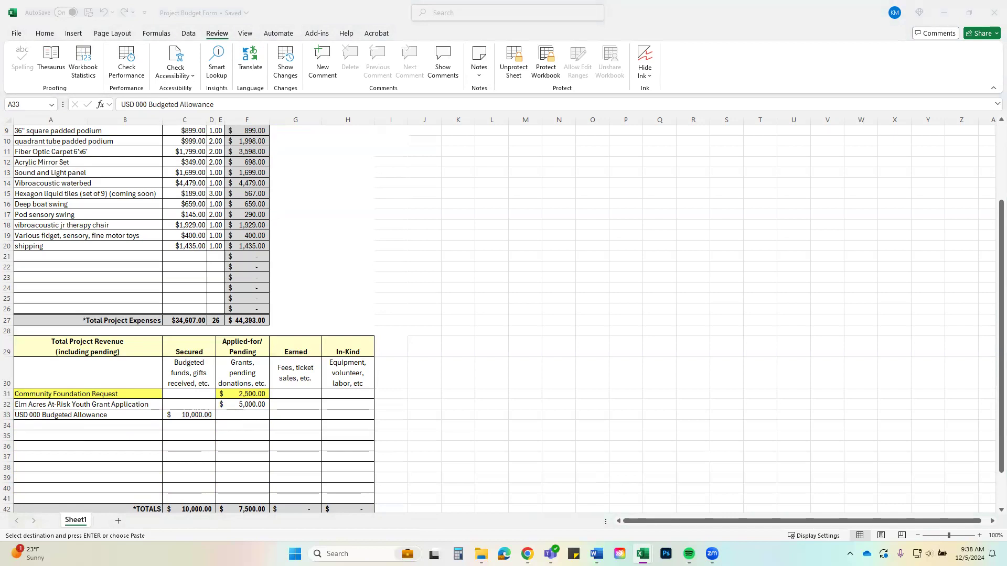
Step: Add revenue rows for "Annual Fundraiser" with $25,000.00 earned and "Anonymous Donor" with $3,000.00 secured
left_click(63, 425)
key("ctrl+v")
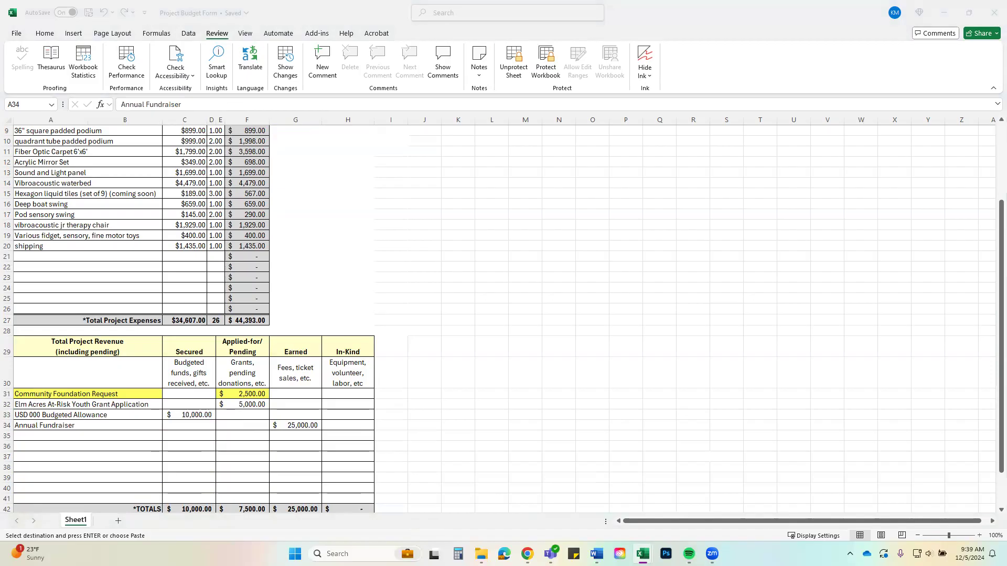
left_click(72, 436)
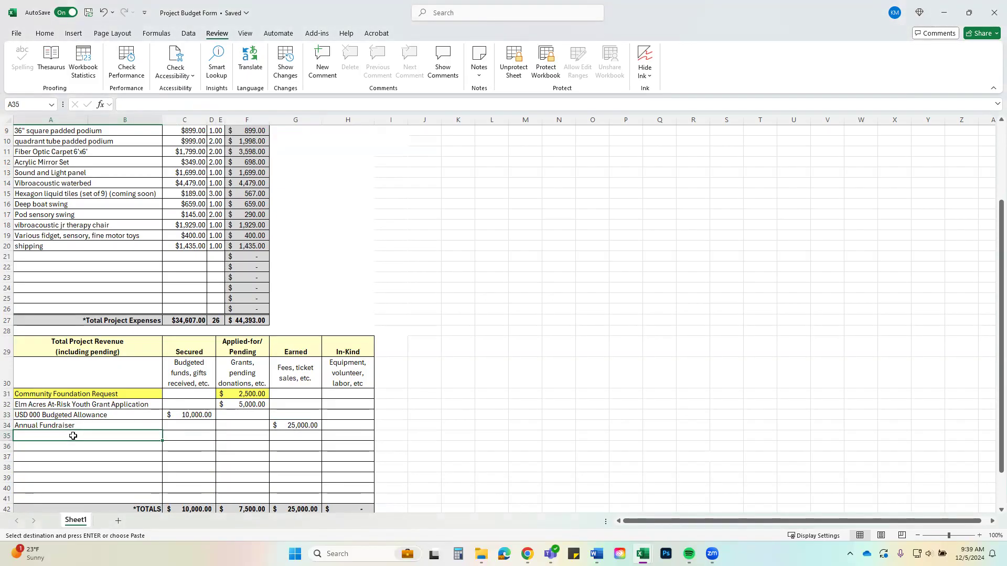
key("ctrl+v")
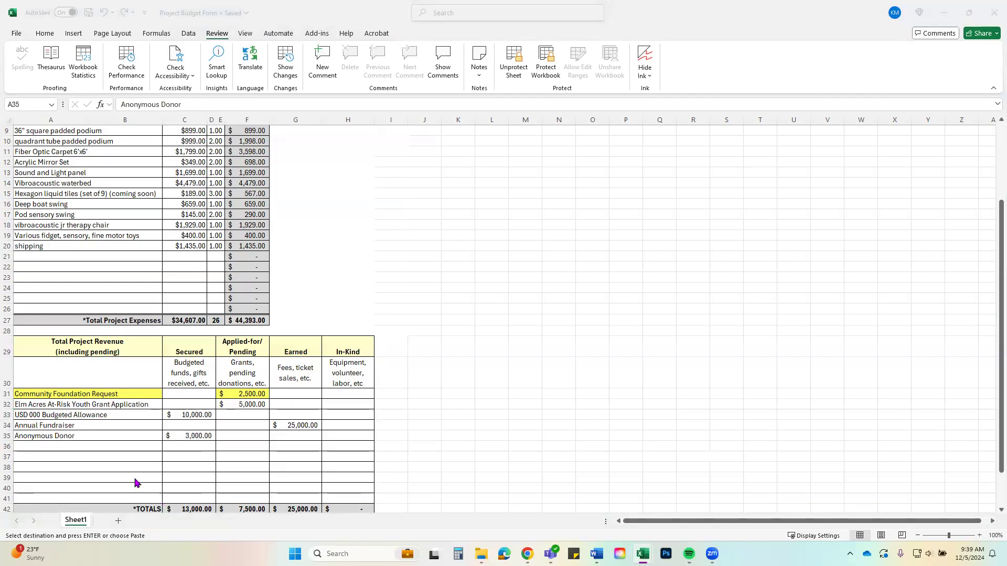
Step: Add in-kind rows "Volunteers to assemble room(3@$18hr) 5hrs" with $270.00 and "Power tools to assemble and install items (rental donation)" with $500.00
left_click(111, 446)
left_click(110, 446)
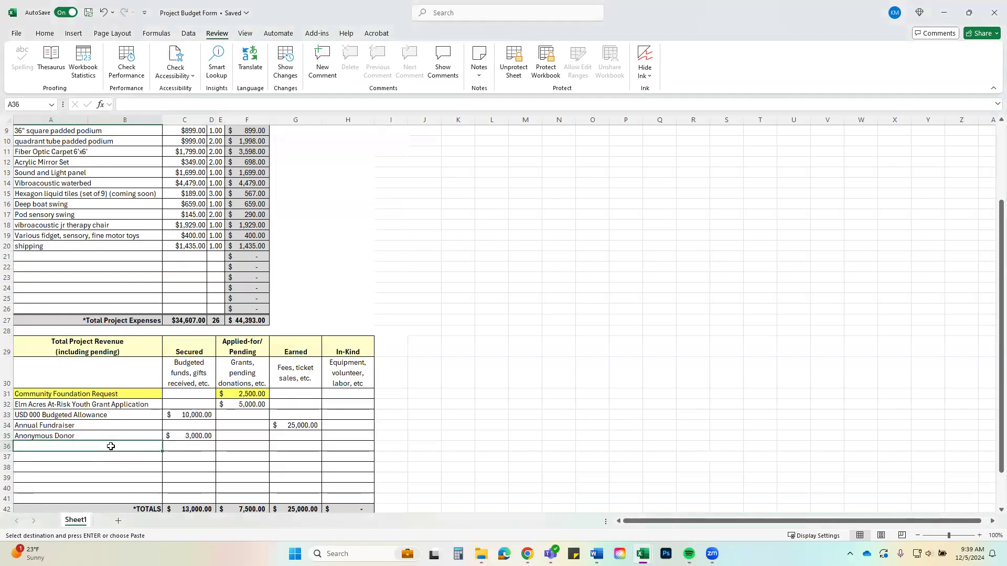
key("ctrl+v")
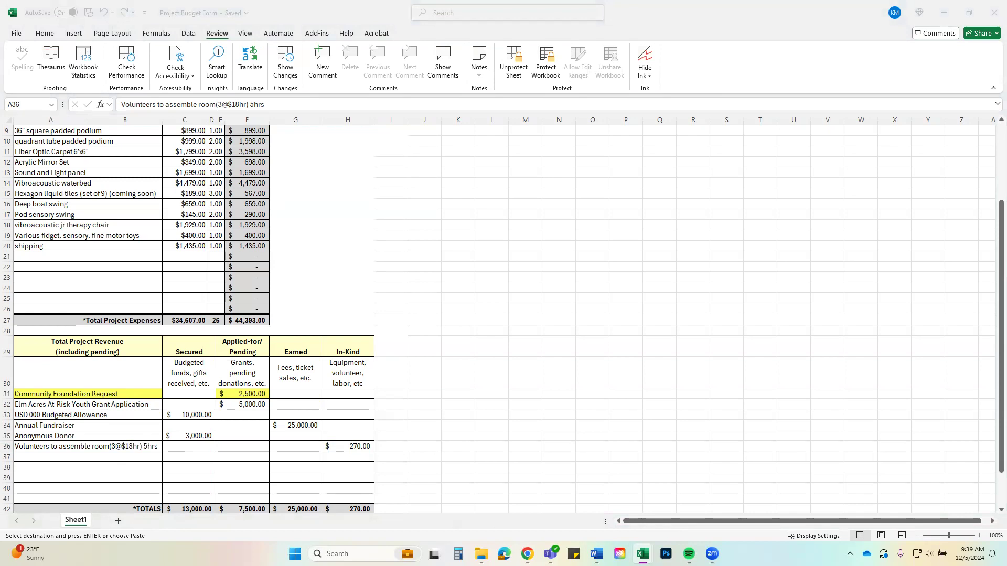
left_click(93, 456)
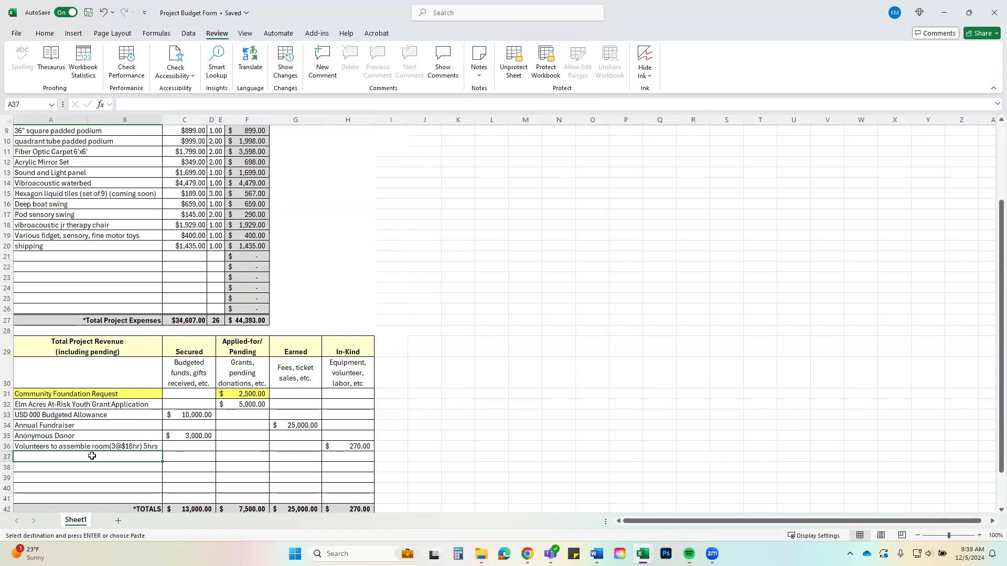
key("ctrl+v")
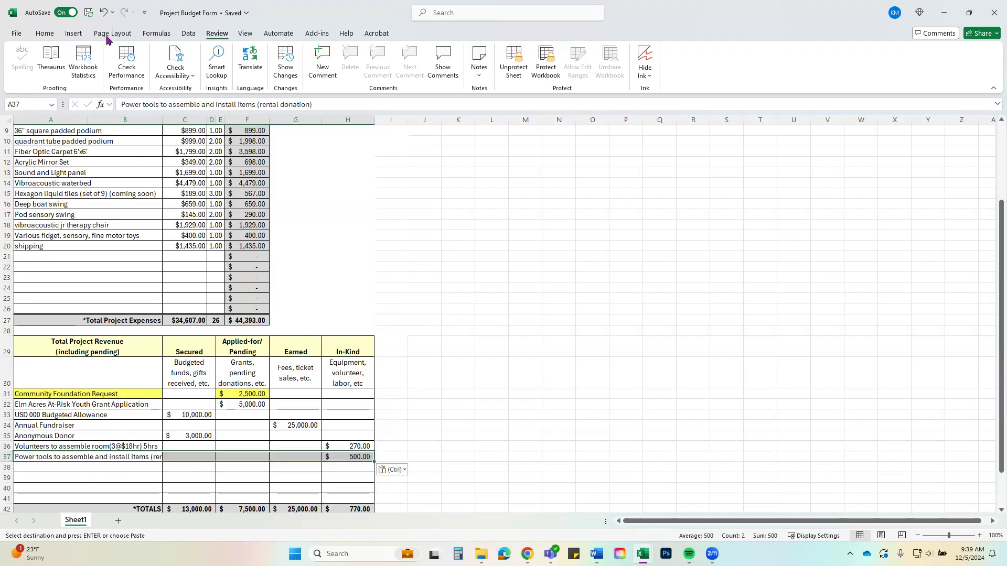
Step: Review the completed budget form, comparing the itemized project expenses and their total with the revenue rows and total project revenue
scroll(144, 224, "up", 2)
scroll(144, 224, "up", 1)
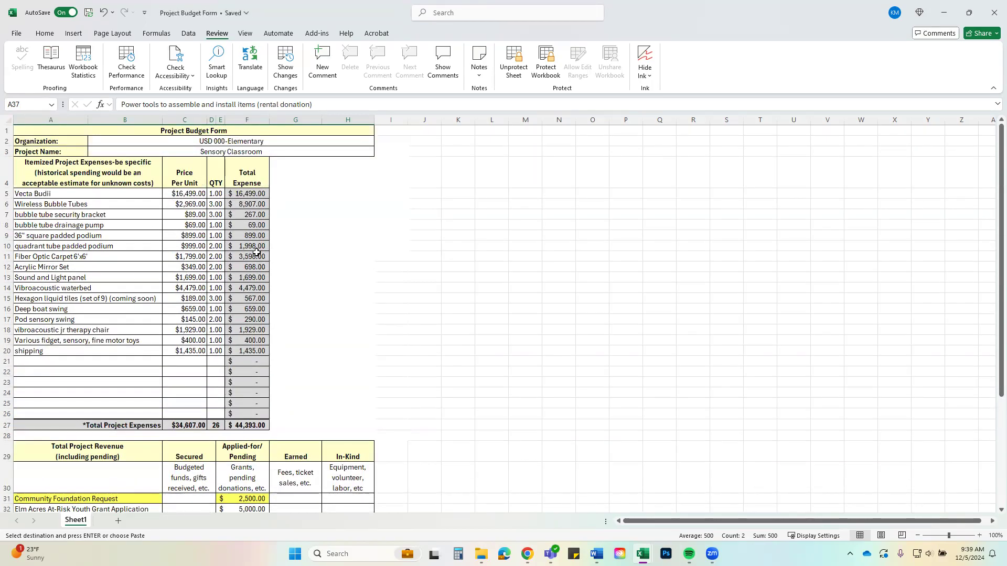
scroll(257, 251, "down", 6)
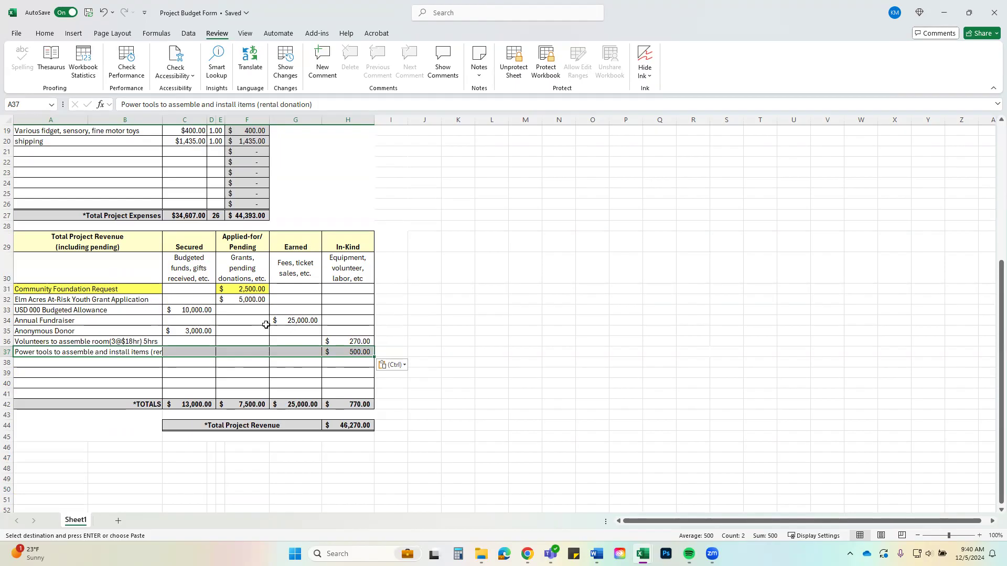
scroll(315, 352, "up", 5)
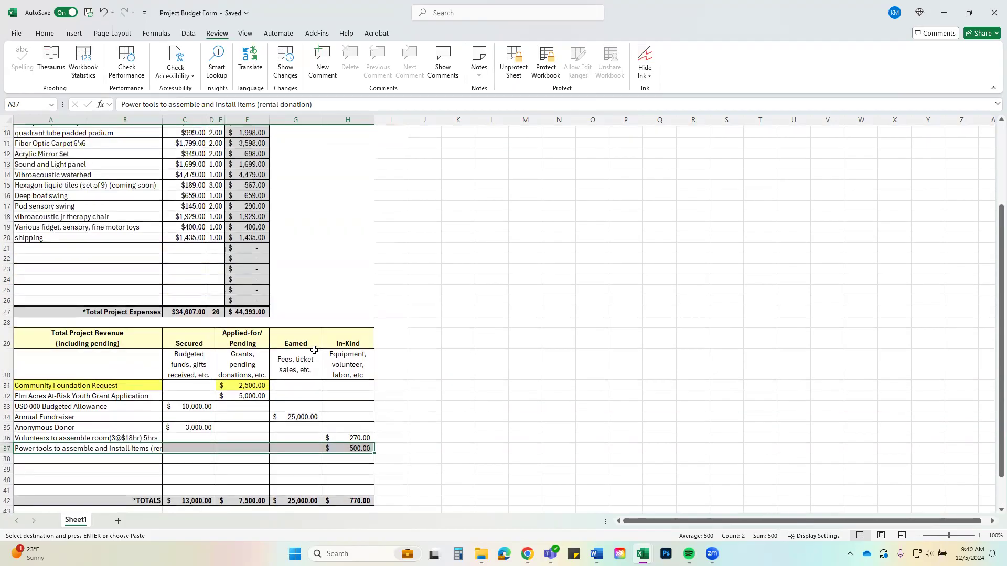
scroll(314, 350, "up", 2)
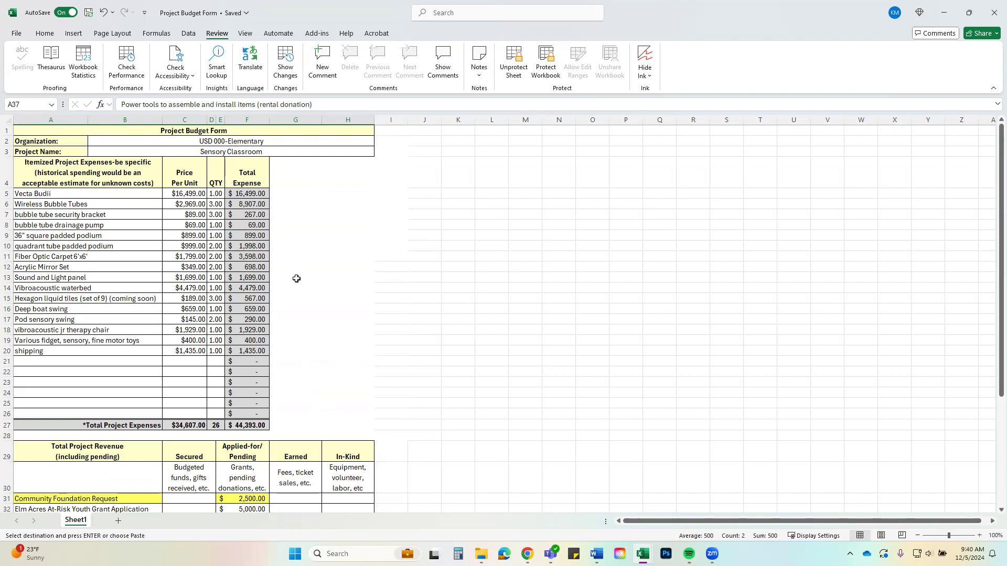
scroll(297, 277, "down", 6)
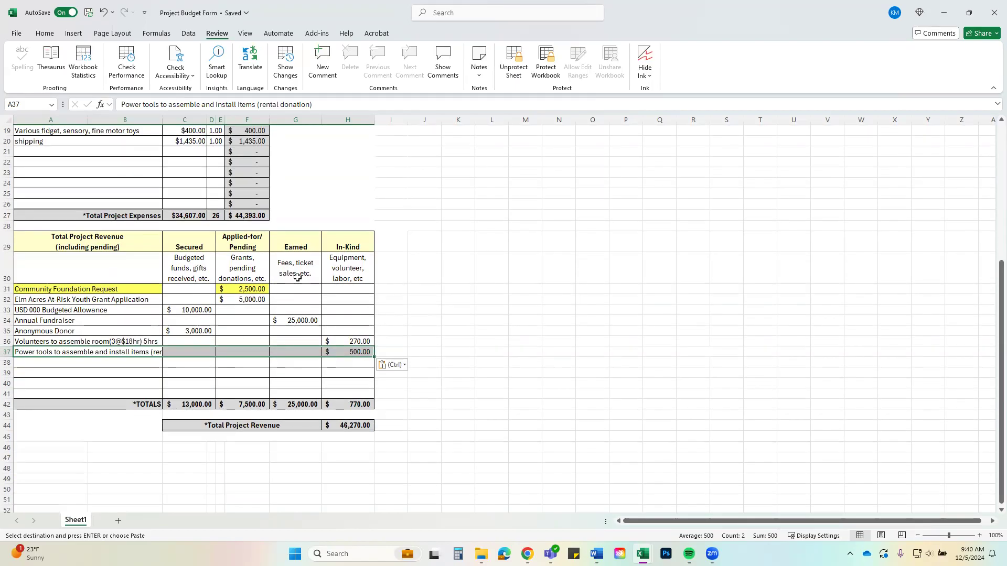
scroll(298, 277, "up", 6)
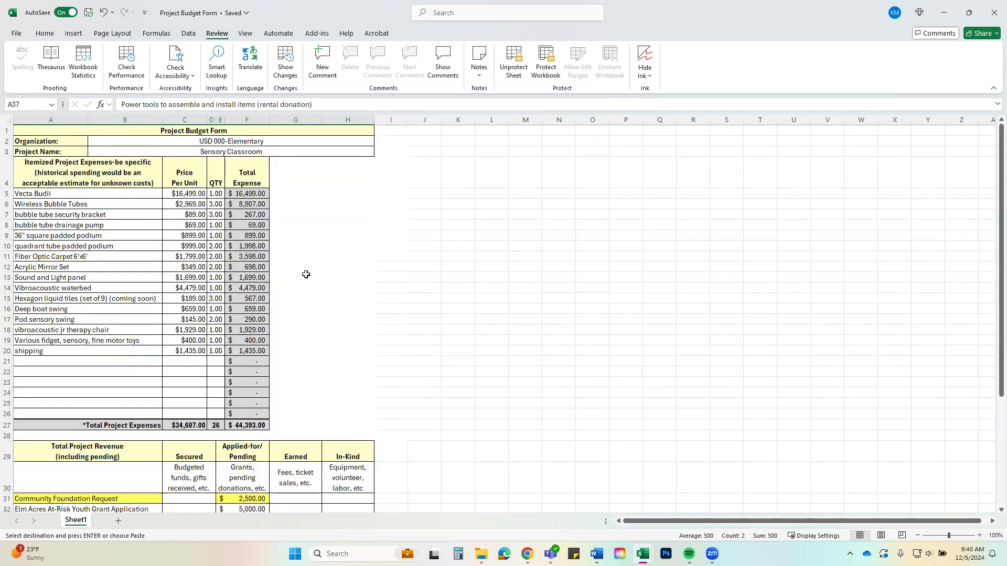